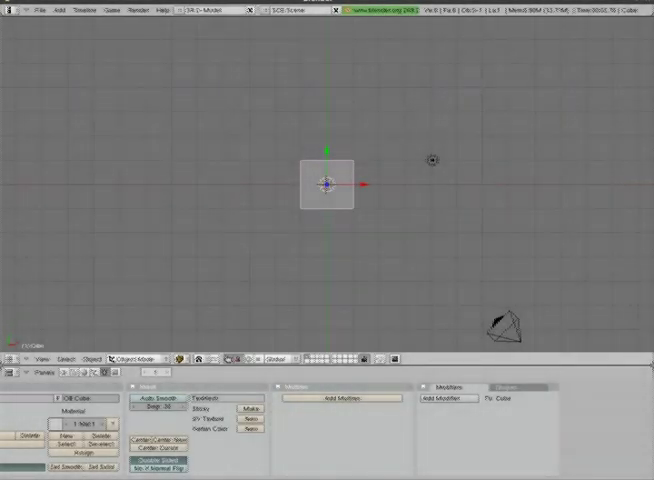
# - Fit the settings panels to the window and bring up the File menu
pyautogui.press('Home')
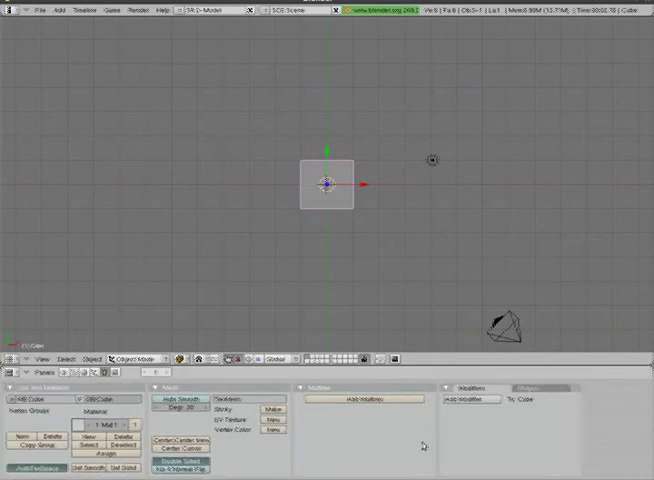
pyautogui.click(40, 10)
pyautogui.moveTo(60, 38)
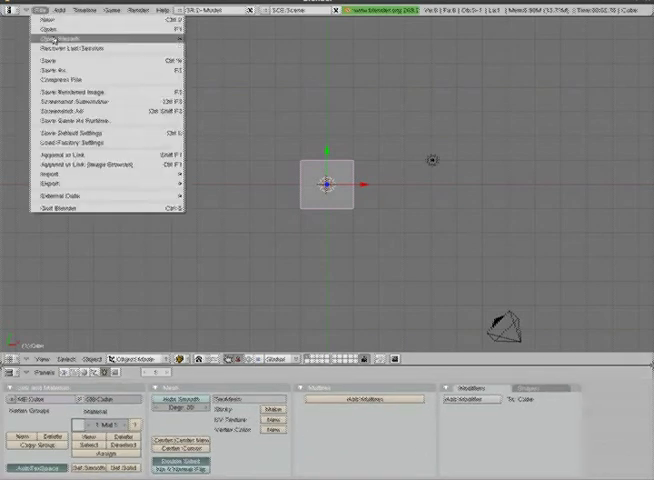
# - Open Arch.blend from the models folder under tutor_logos
pyautogui.click(48, 29)
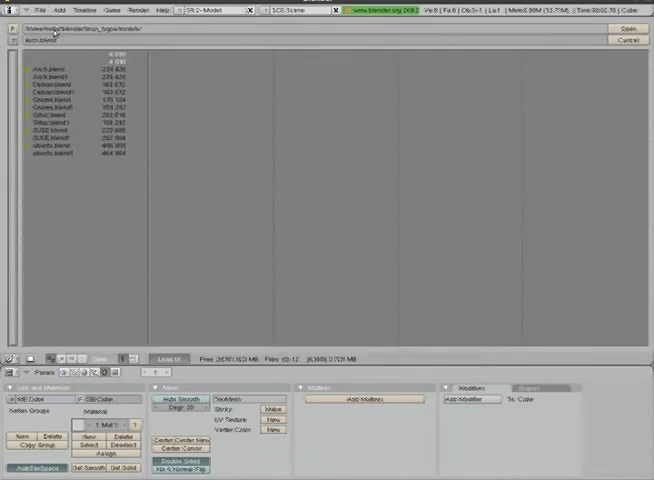
pyautogui.click(58, 61)
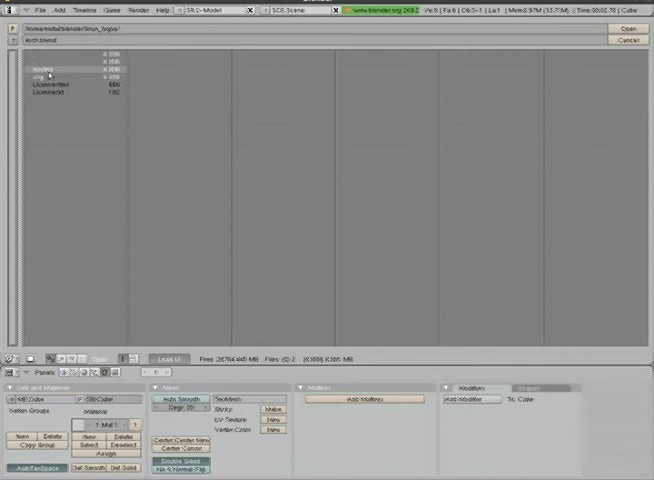
pyautogui.click(48, 74)
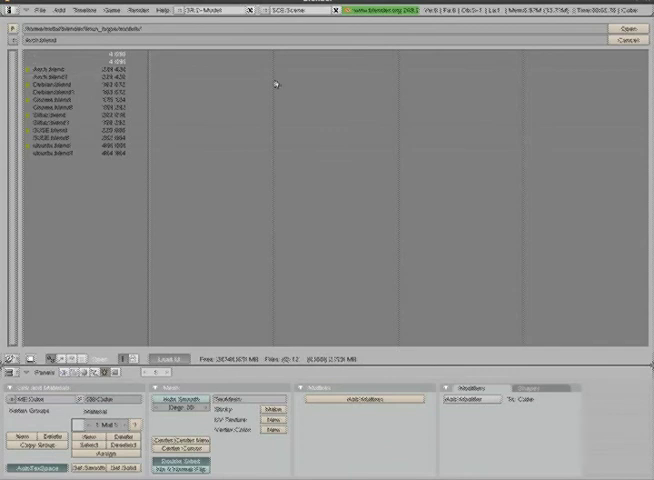
pyautogui.click(629, 28)
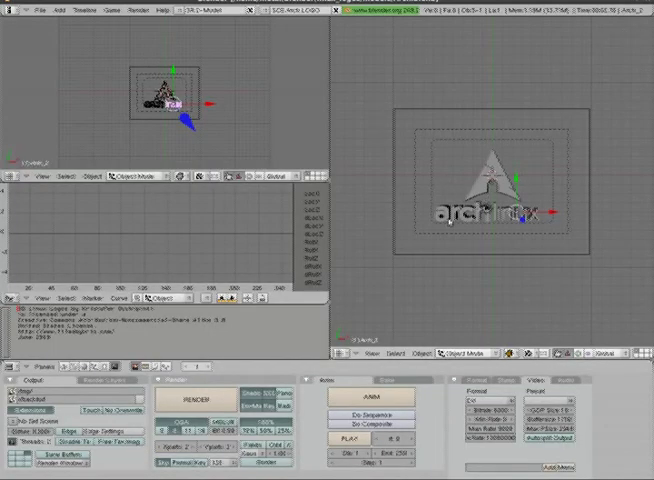
# - Orbit the view, select the Arch triangle and archlinux text, and render a test image
pyautogui.moveTo(448, 220)
pyautogui.mouseDown(button='middle')
pyautogui.moveTo(534, 212)
pyautogui.moveTo(523, 193)
pyautogui.moveTo(490, 182)
pyautogui.mouseUp(button='middle')
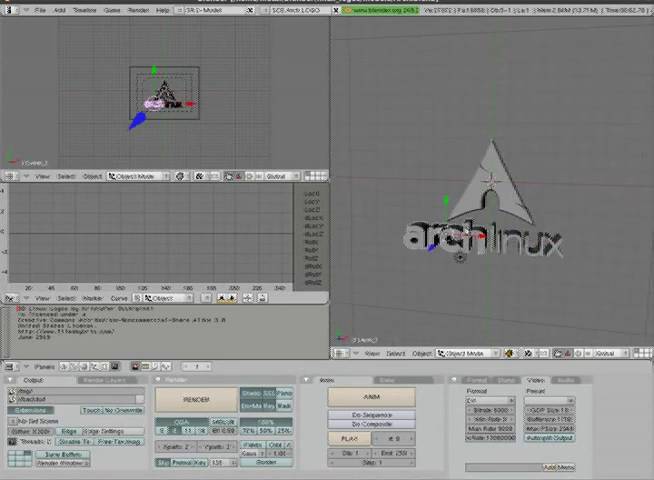
pyautogui.rightClick(508, 188)
pyautogui.rightClick(415, 232)
pyautogui.press('F12')
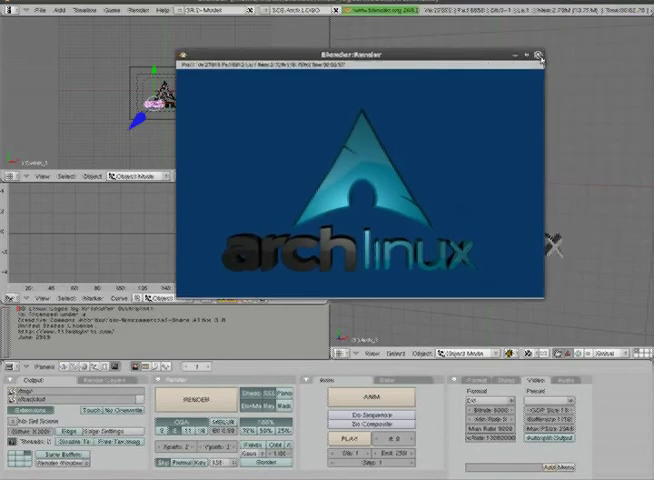
pyautogui.click(537, 56)
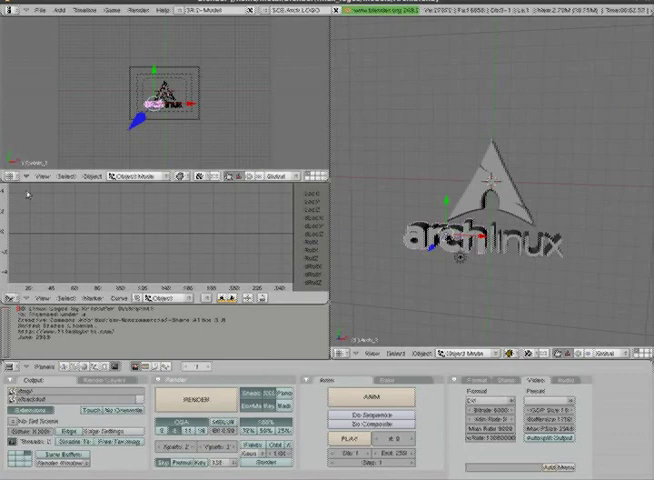
pyautogui.hotkey('shift', 'Down')
pyautogui.hotkey('shift', 'Down')
# - Select and clear the license text and its website and date lines, then open the scene browser
pyautogui.hotkey('shift', 'Down')
pyautogui.hotkey('shift', 'Down')
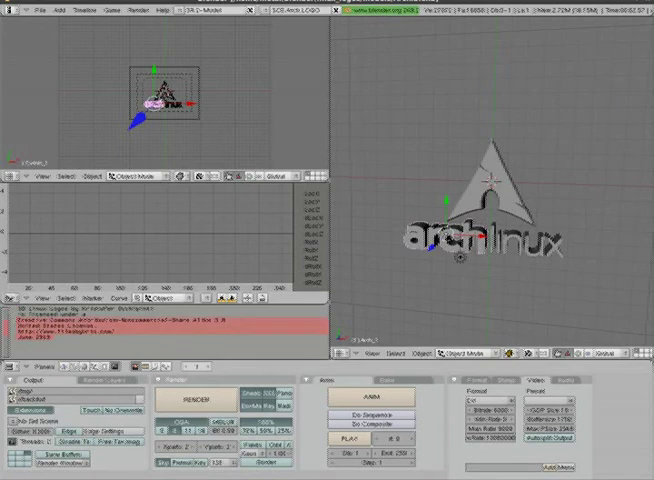
pyautogui.hotkey('shift', 'Down')
pyautogui.hotkey('shift', 'Down')
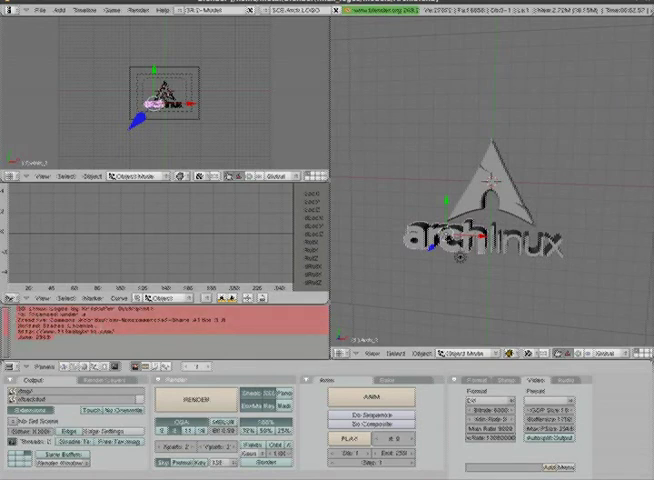
pyautogui.press('Down')
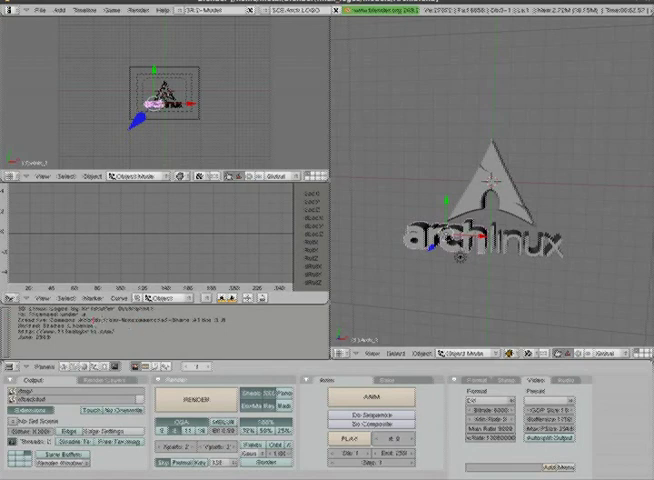
pyautogui.hotkey('shift', 'Down')
pyautogui.hotkey('shift', 'Down')
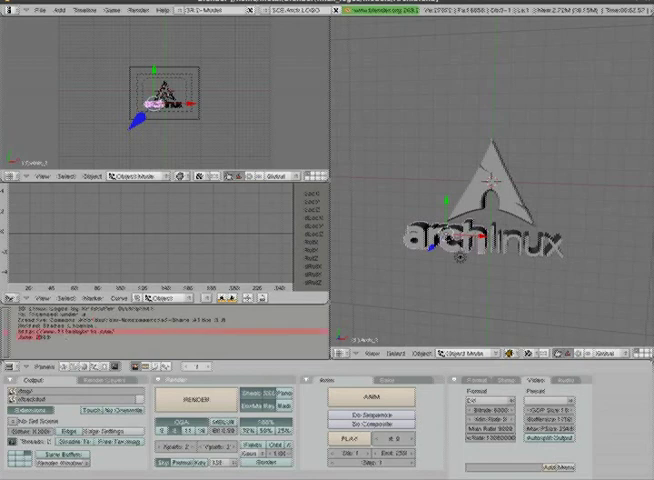
pyautogui.press('Down')
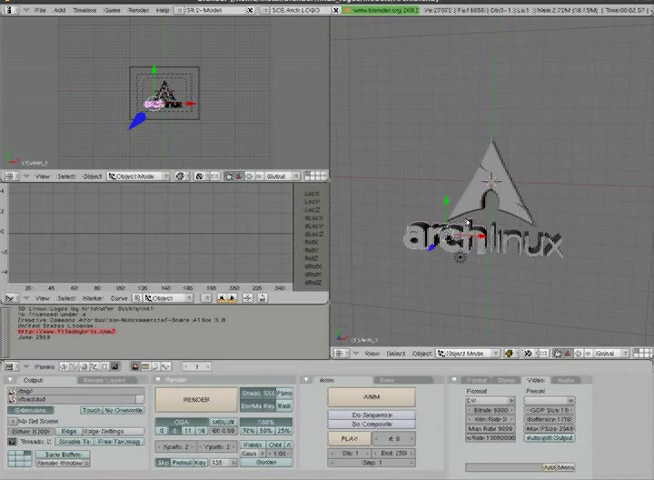
pyautogui.click(265, 10)
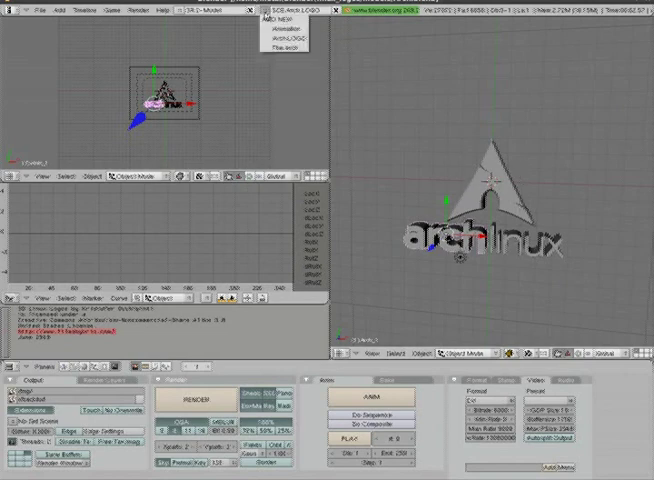
# - Render The Arch scene, view and close the result, then switch to Animation
pyautogui.click(275, 49)
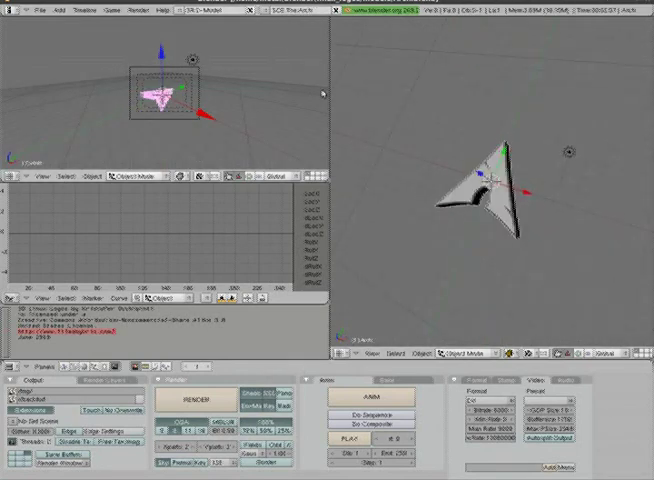
pyautogui.press('F12')
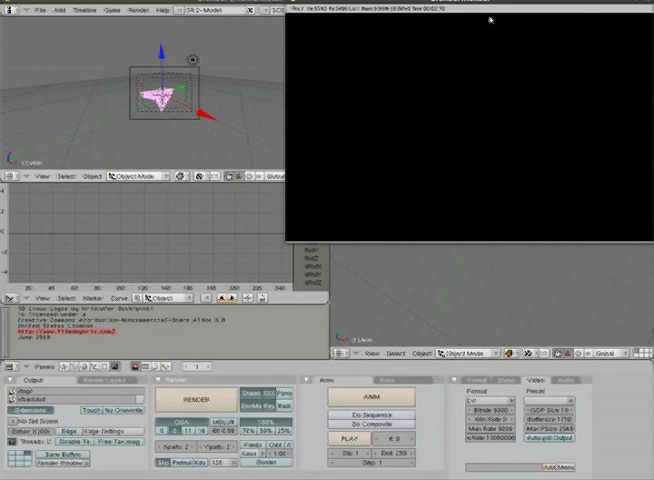
pyautogui.moveTo(490, 6); pyautogui.dragTo(396, 43)
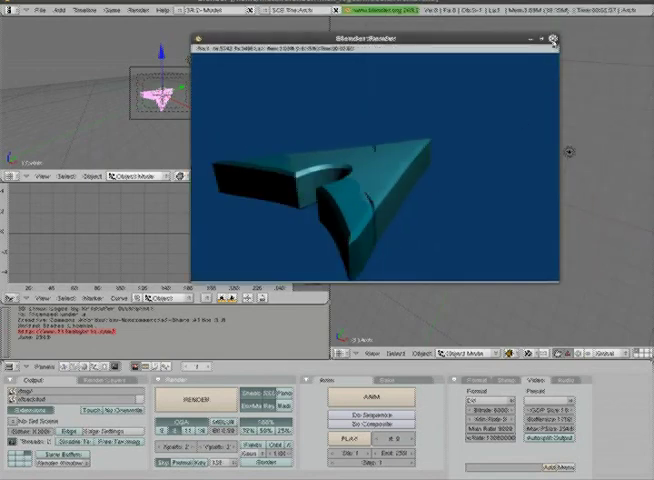
pyautogui.click(552, 39)
pyautogui.click(281, 12)
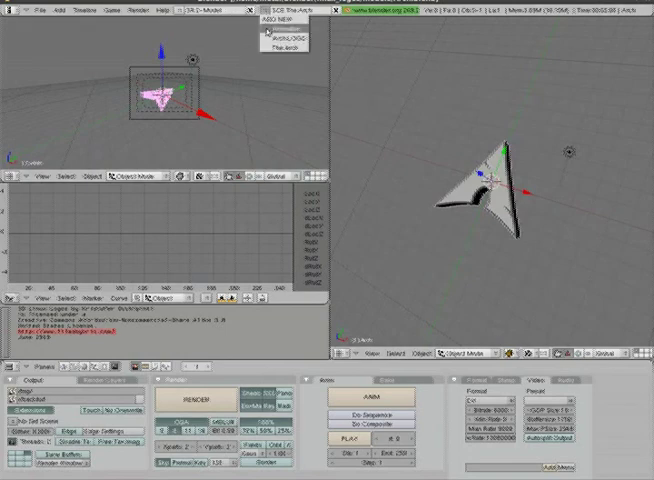
pyautogui.click(272, 27)
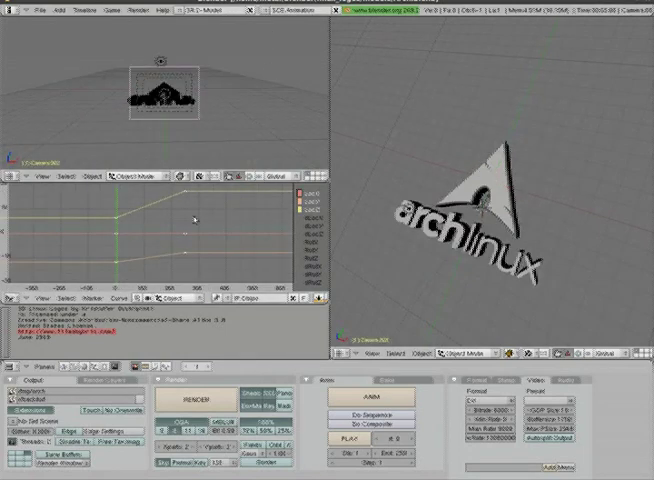
pyautogui.scroll(3, 183, 108)
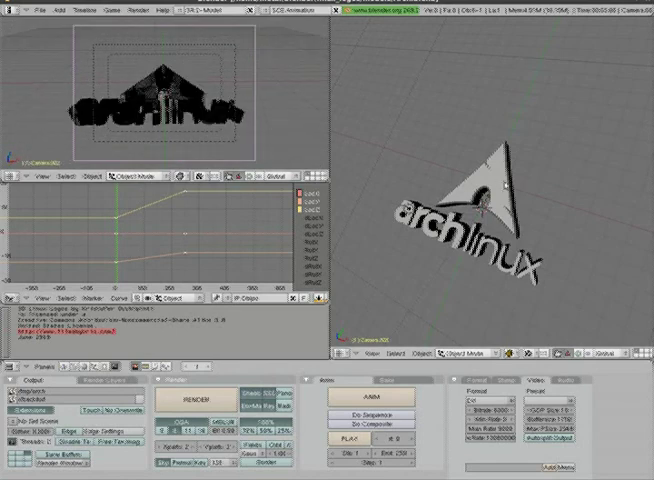
# - Stop the Animation playback by selecting the Arch triangle
pyautogui.rightClick(505, 185)
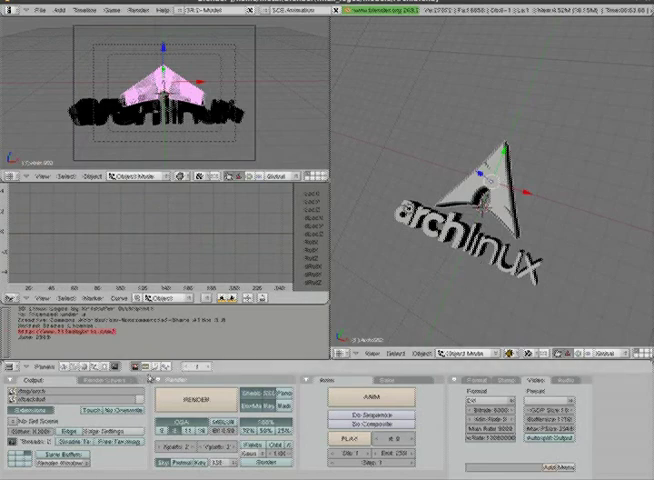
# - Display the Arch triangle's packed image texture in the Texture buttons
pyautogui.click(88, 367)
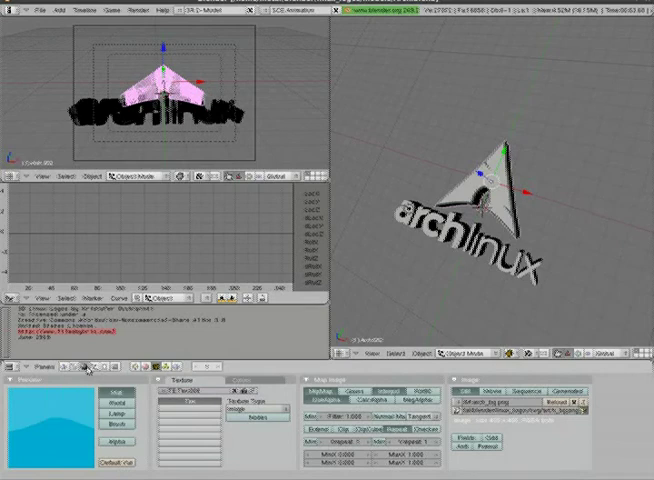